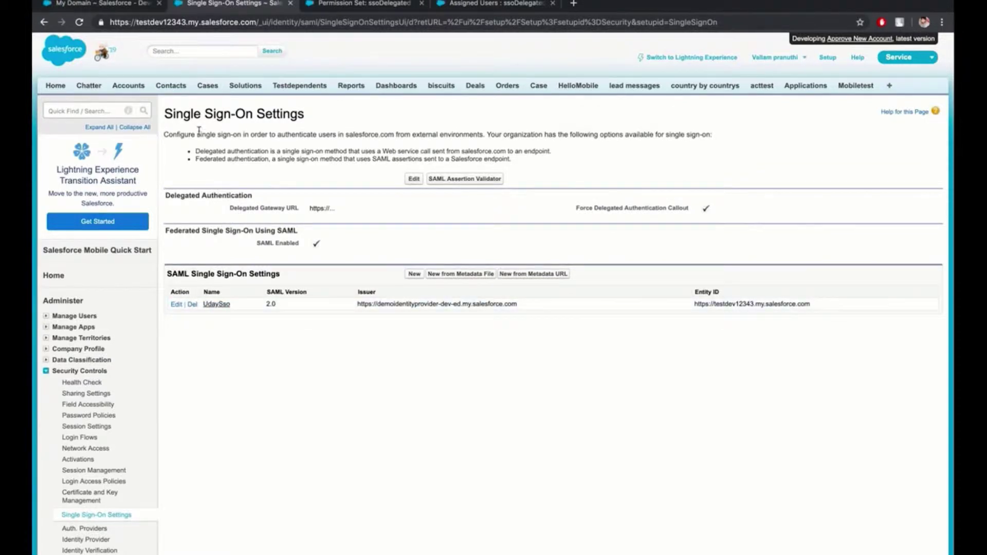
# Check My Domain, then return to Single Sign-On Settings and highlight its heading.
pyautogui.click(116, 6)
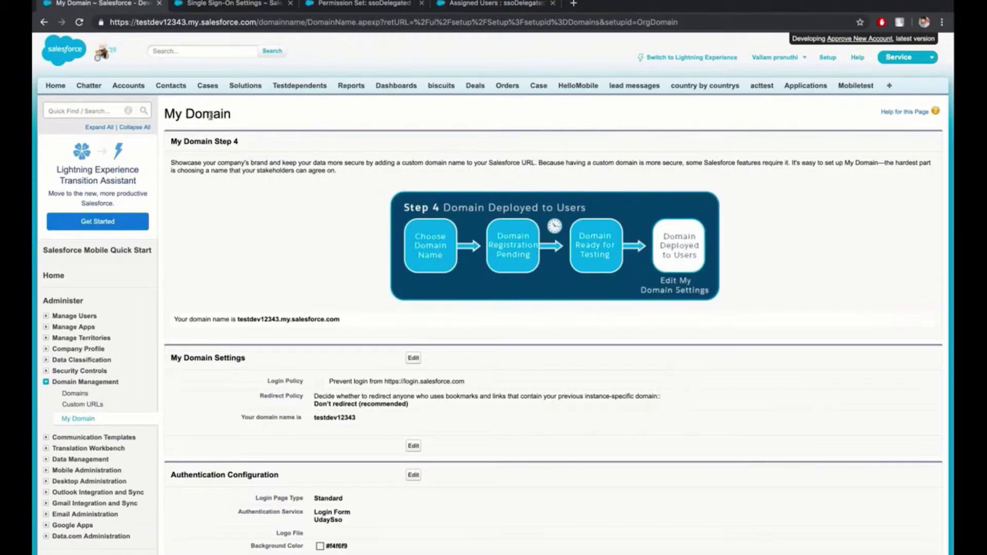
pyautogui.scroll(-5, 250, 248)
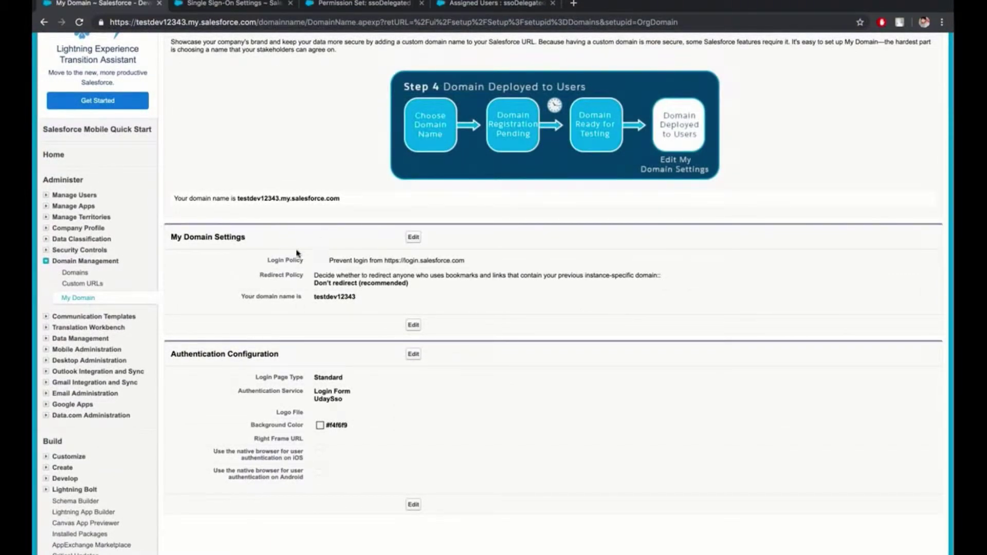
pyautogui.click(225, 7)
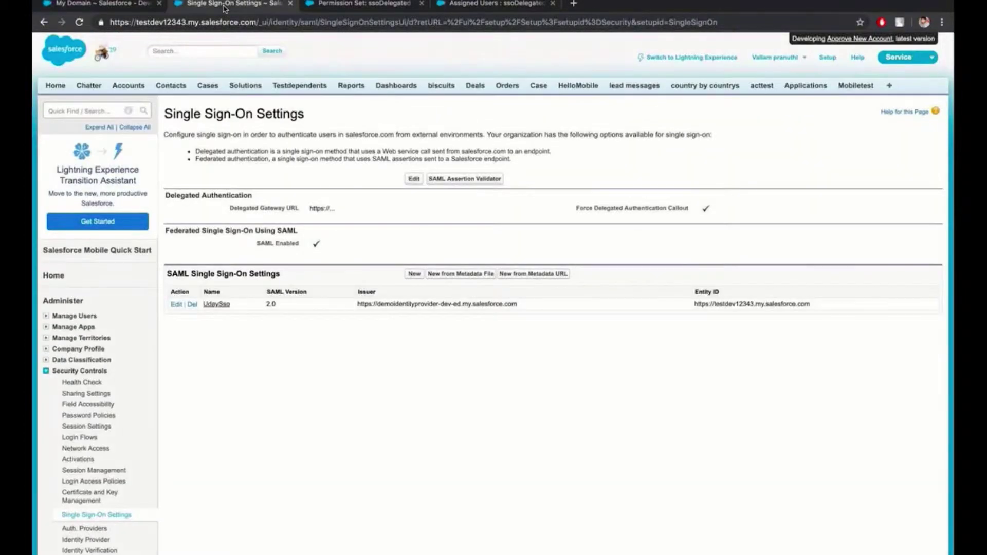
pyautogui.tripleClick(179, 113)
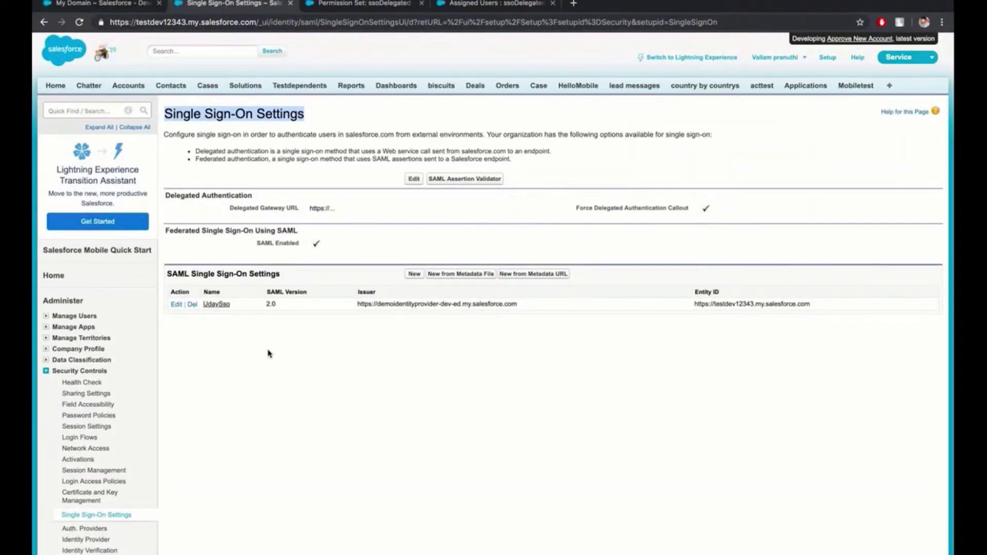
pyautogui.click(251, 264)
# Highlight the Delegated Authentication heading, Delegated Gateway URL and Force Delegated Authentication Callout settings.
pyautogui.moveTo(177, 196); pyautogui.dragTo(248, 200)
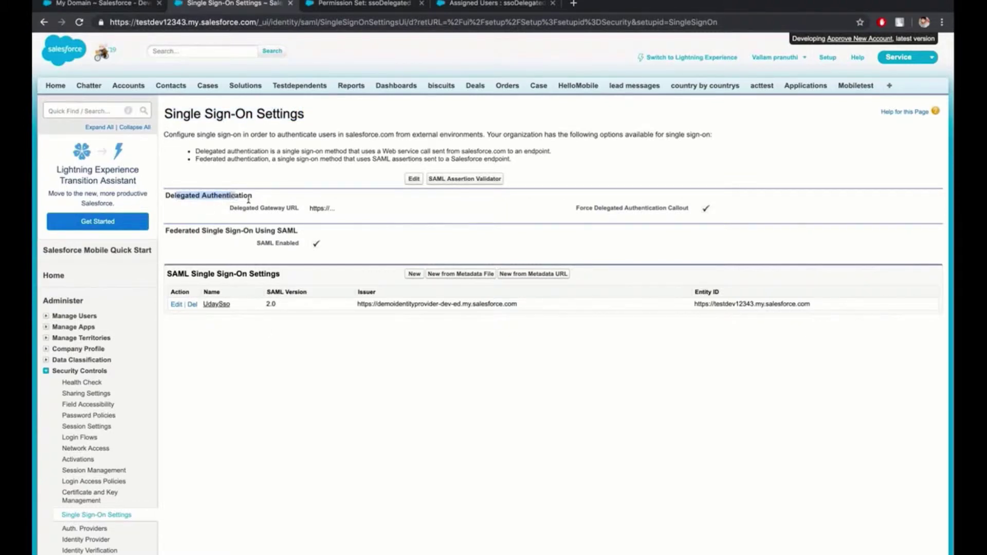
pyautogui.click(310, 181)
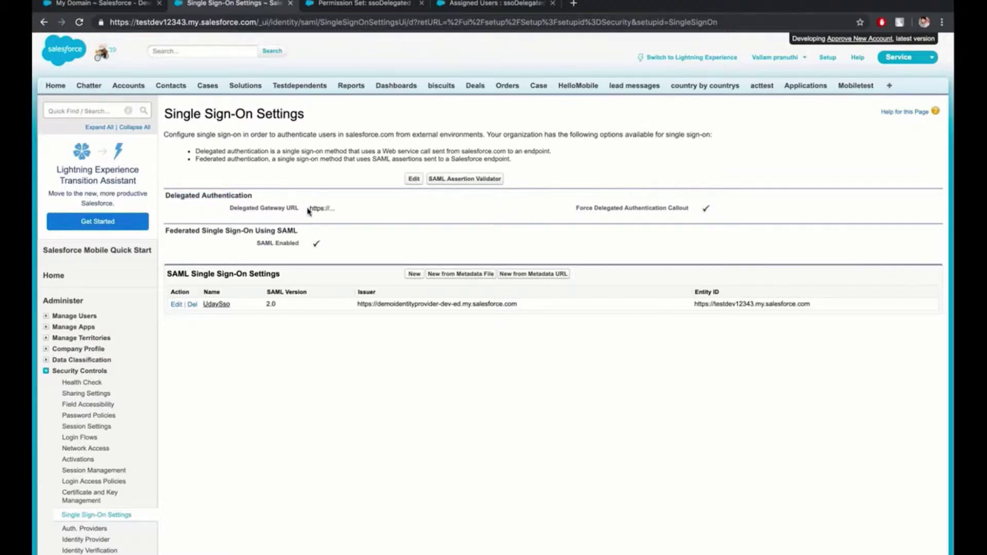
pyautogui.moveTo(309, 209); pyautogui.dragTo(343, 211)
pyautogui.click(602, 209)
pyautogui.moveTo(576, 208); pyautogui.dragTo(690, 209)
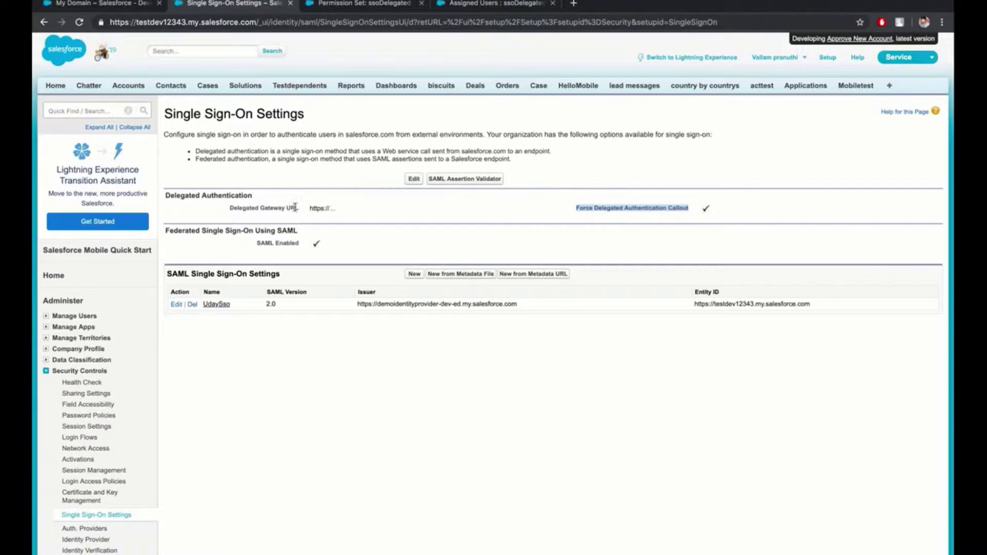
pyautogui.click(297, 187)
pyautogui.moveTo(306, 209); pyautogui.dragTo(338, 211)
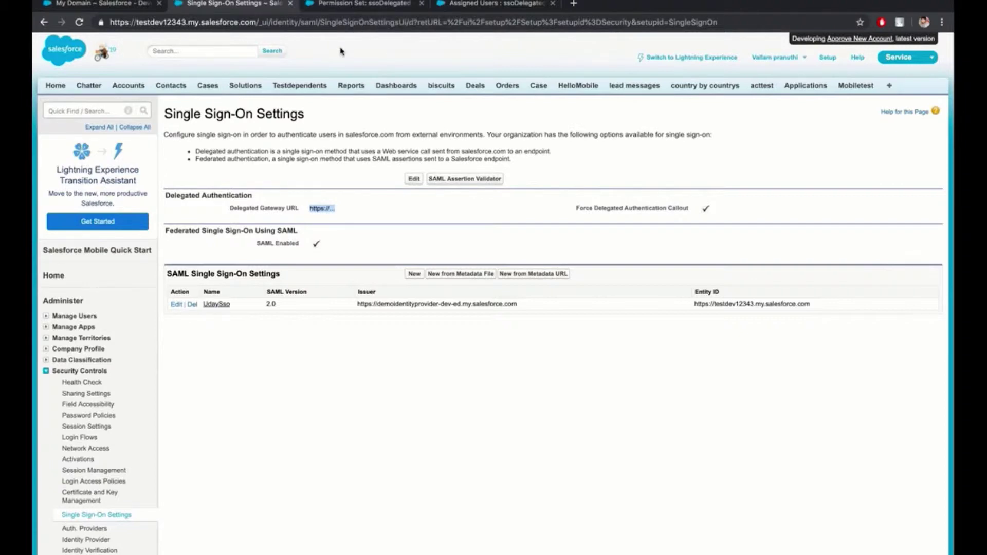
pyautogui.click(349, 7)
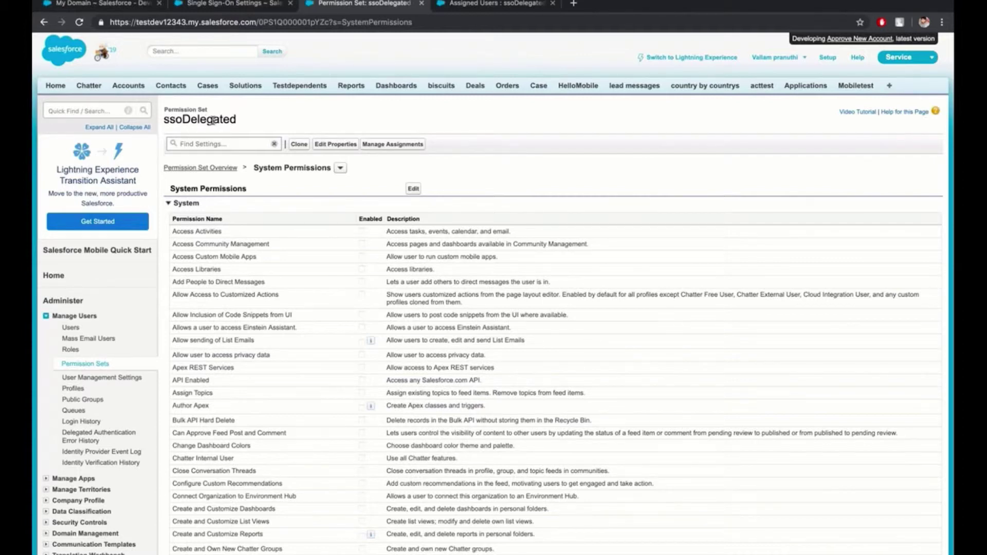
# Highlight the ssoDelegated name and its Is Single Sign-On Enabled system permission.
pyautogui.doubleClick(213, 121)
pyautogui.scroll(-1, 223, 131)
pyautogui.scroll(-8, 494, 293)
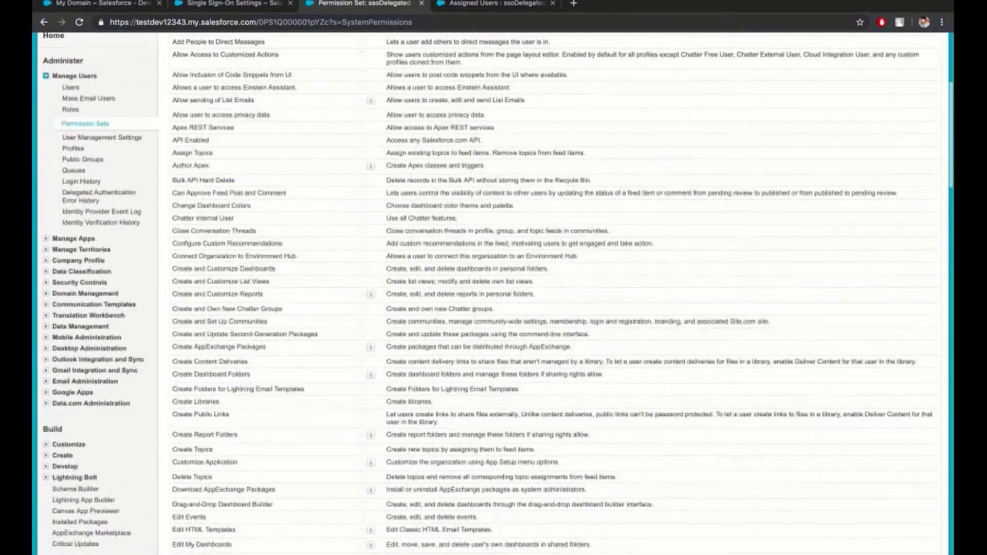
pyautogui.scroll(-3, 257, 412)
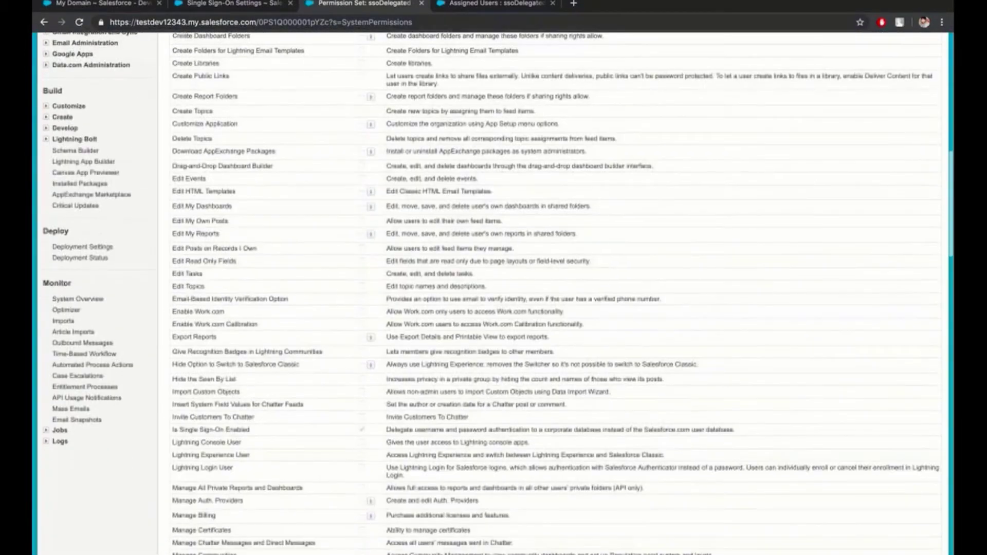
pyautogui.tripleClick(213, 399)
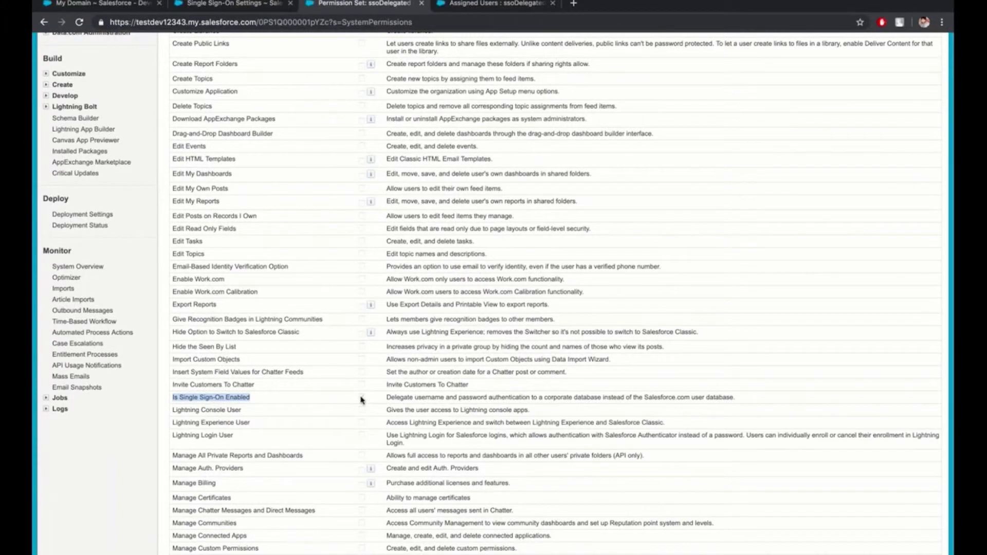
# Select the assigned user's username in the ssoDelegated Assigned Users list for copying.
pyautogui.scroll(15, 361, 399)
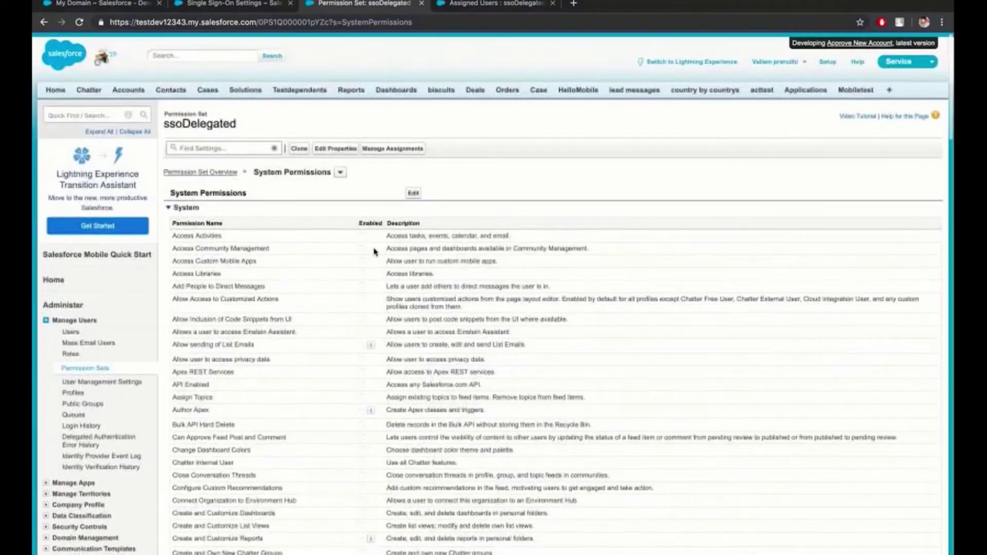
pyautogui.click(465, 5)
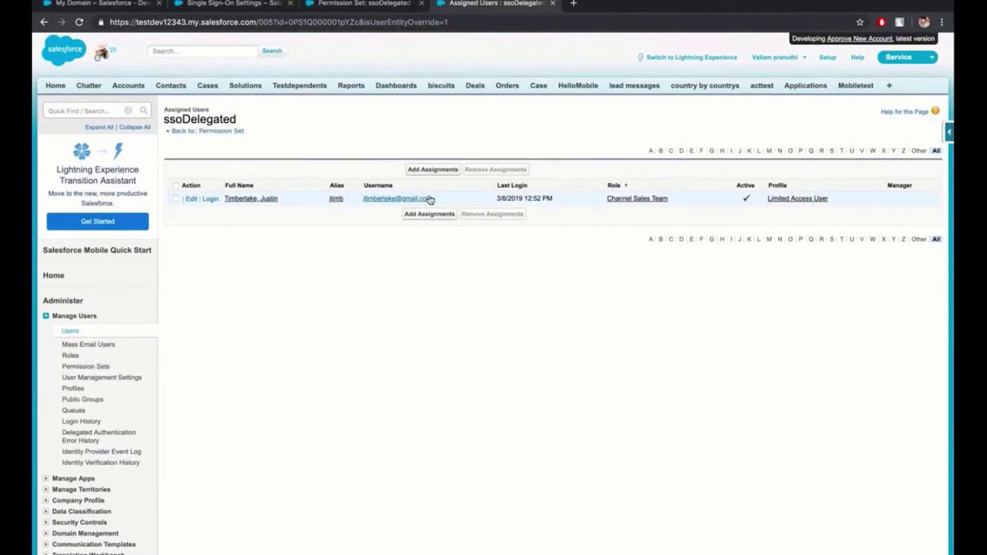
pyautogui.moveTo(437, 201); pyautogui.dragTo(358, 200)
pyautogui.hotkey('ctrl', 'c')
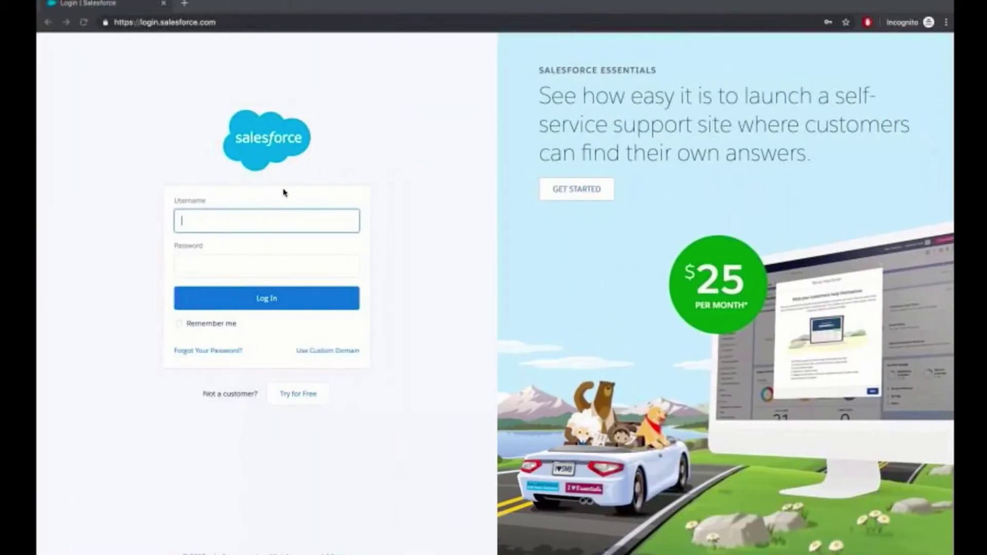
# Sign in at login.salesforce.com with the copied username and the user's password.
pyautogui.click(267, 214)
pyautogui.hotkey('ctrl', 'v')
pyautogui.click(239, 267)
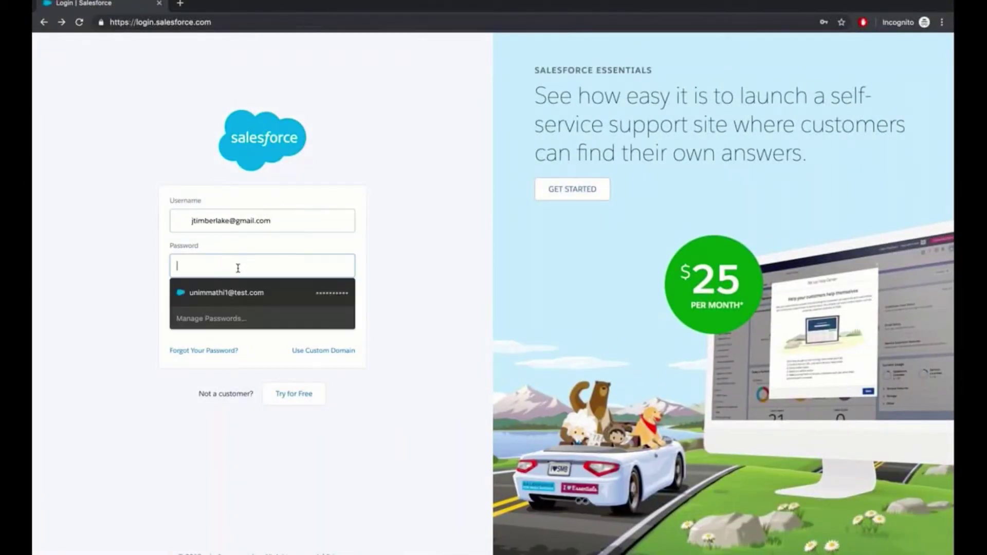
pyautogui.write('••')
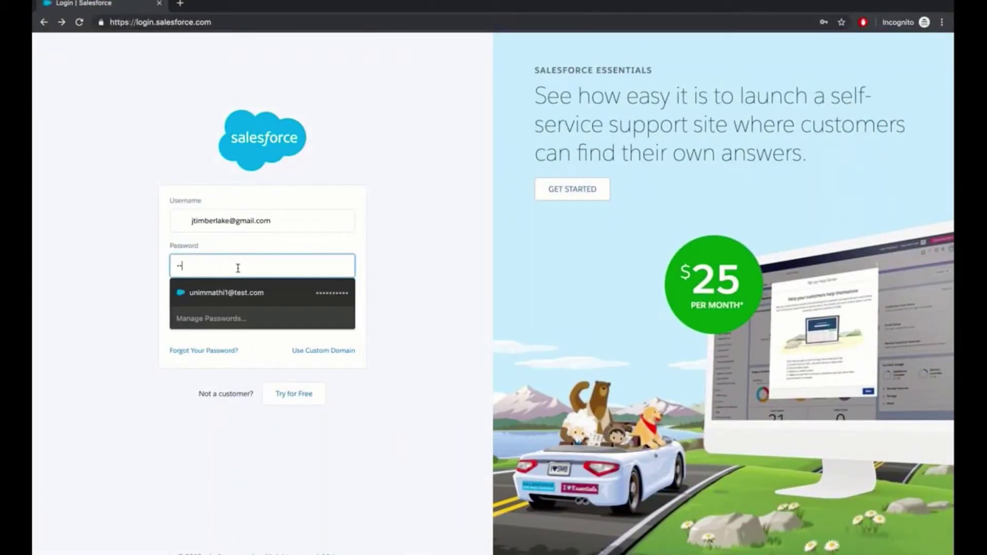
pyautogui.write('•••••••')
pyautogui.click(438, 287)
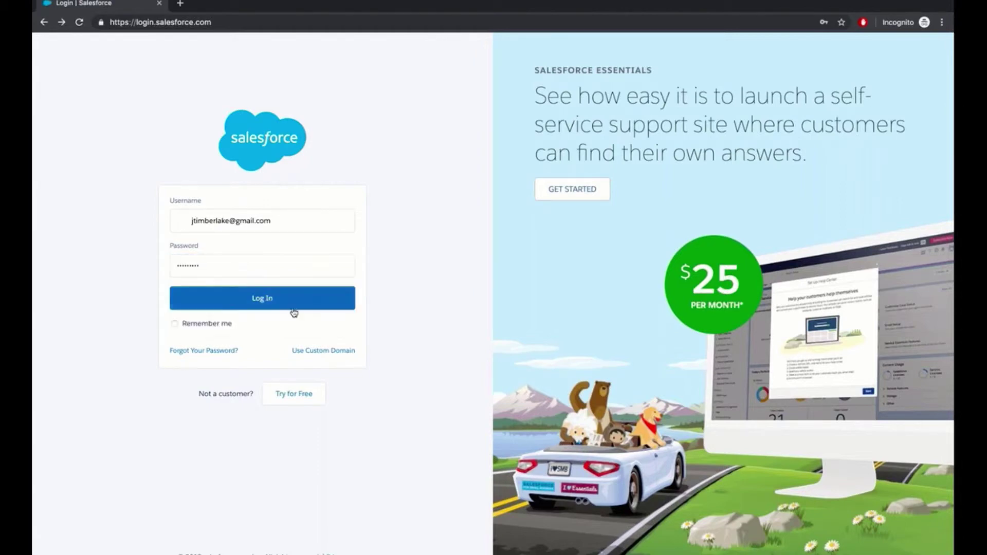
pyautogui.click(290, 305)
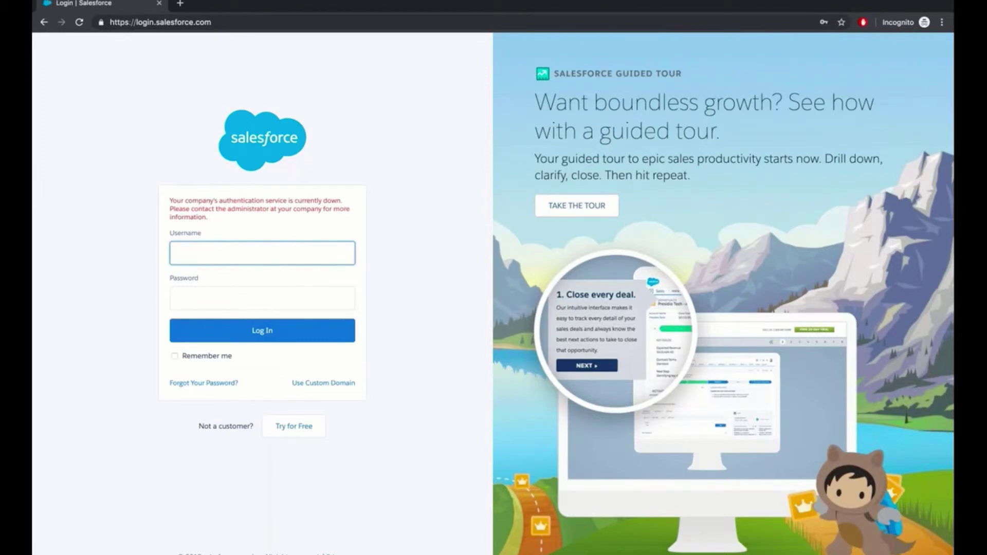
pyautogui.hotkey('ctrl', 'Left')
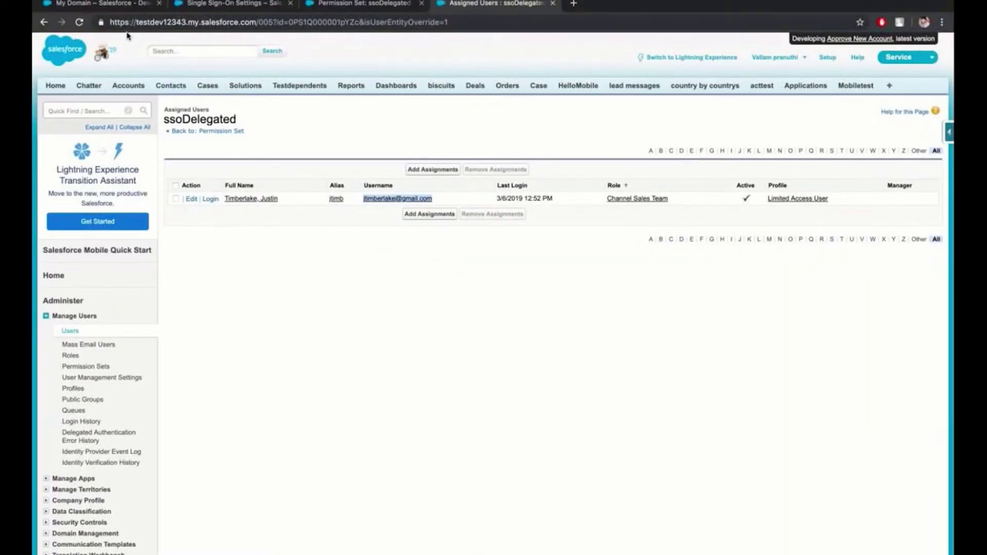
# Load the copied My Domain URL in a new incognito tab.
pyautogui.moveTo(109, 23); pyautogui.dragTo(256, 22)
pyautogui.hotkey('ctrl', 'c')
pyautogui.hotkey('ctrl', 'Right')
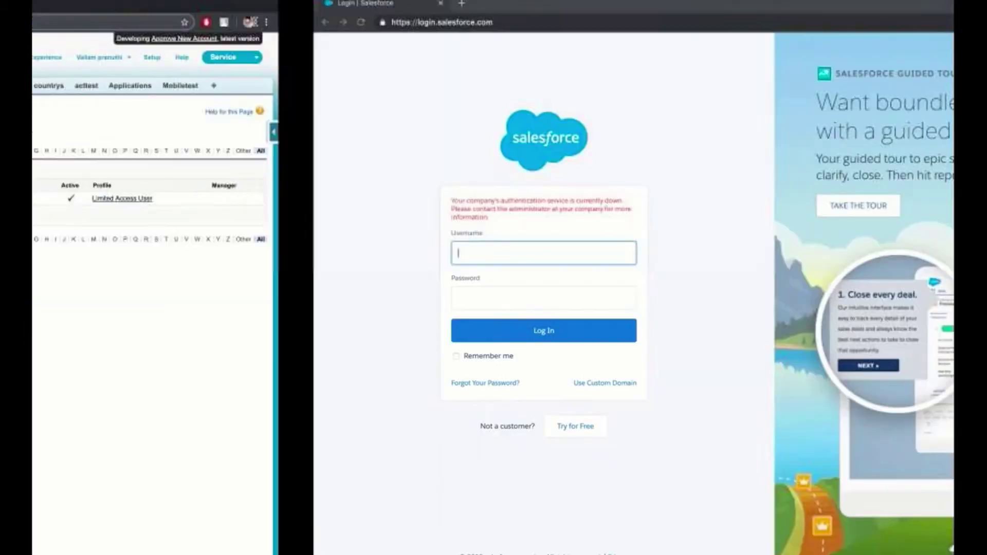
pyautogui.hotkey('ctrl', 't')
pyautogui.hotkey('ctrl', 'v')
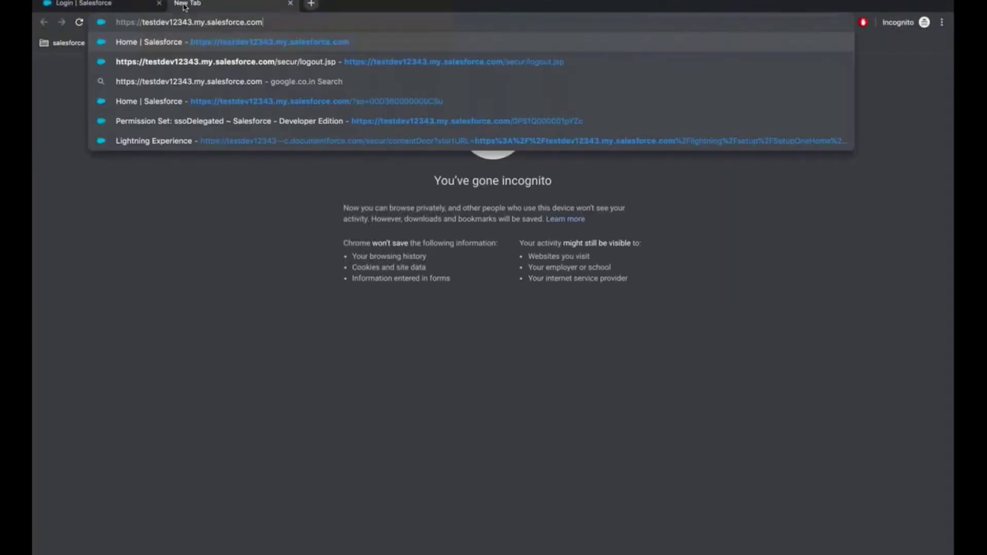
pyautogui.press('Return')
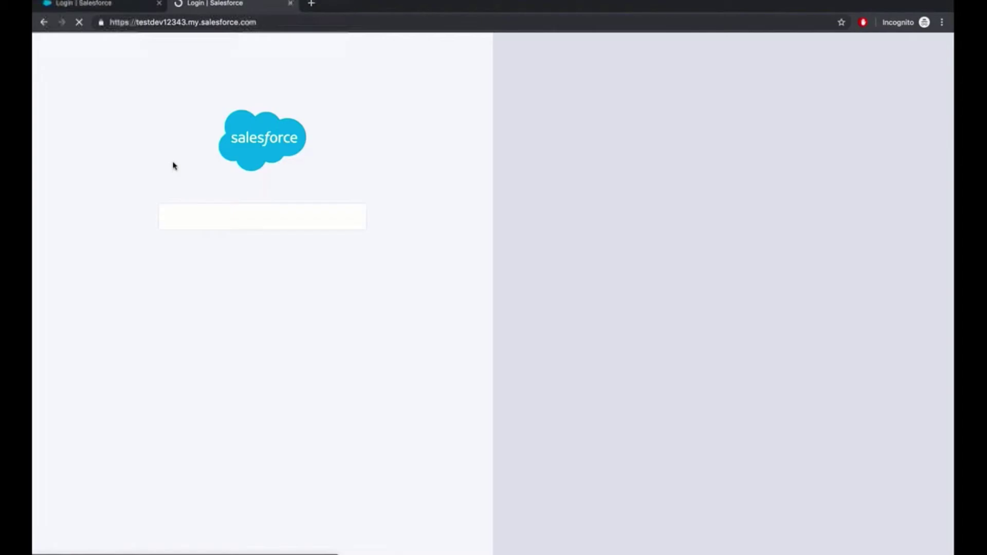
# Sign in on the custom domain page with the assigned user's username and password.
pyautogui.hotkey('ctrl', 'Left')
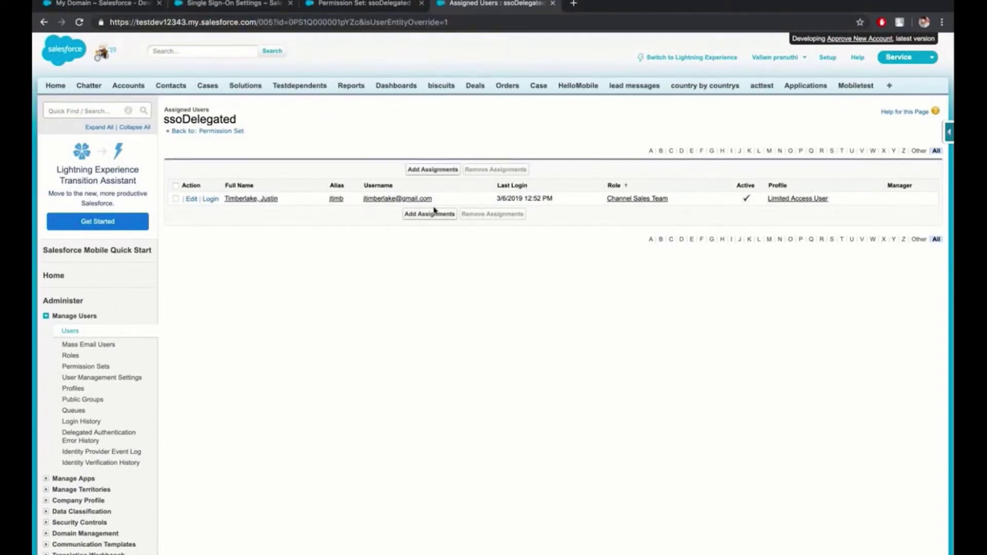
pyautogui.moveTo(436, 202); pyautogui.dragTo(364, 198)
pyautogui.hotkey('ctrl', 'c')
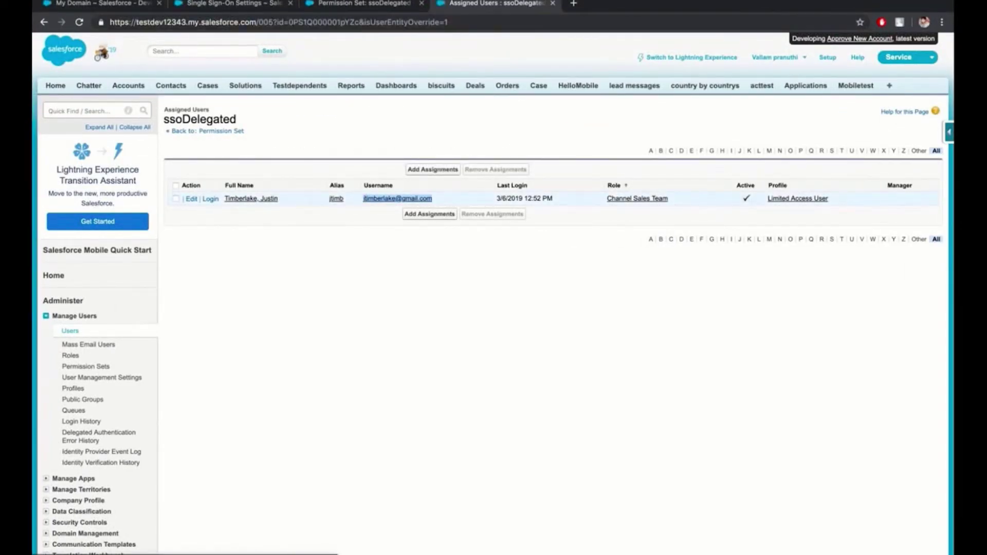
pyautogui.hotkey('ctrl', 'Right')
pyautogui.click(294, 216)
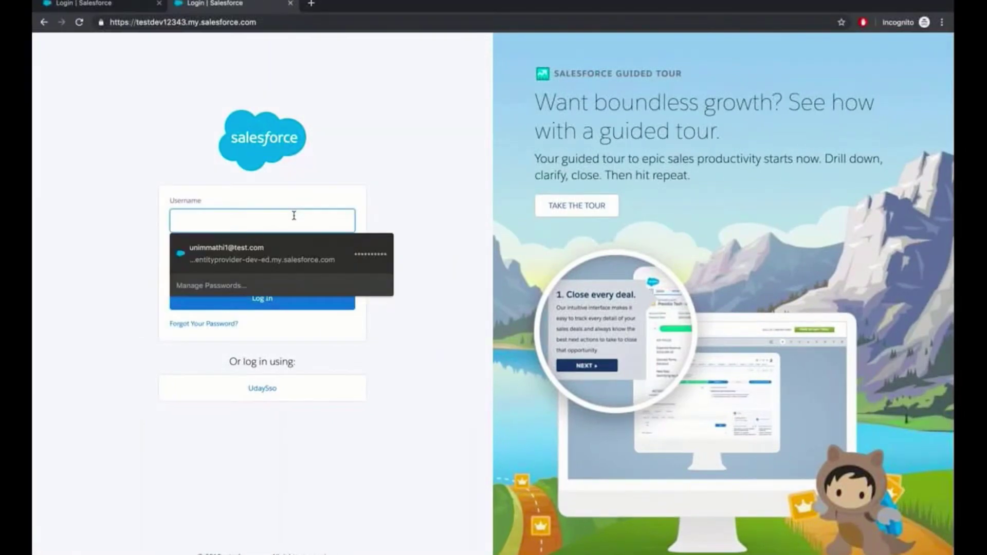
pyautogui.hotkey('ctrl', 'v')
pyautogui.click(240, 263)
pyautogui.write('•••••••••')
pyautogui.click(108, 239)
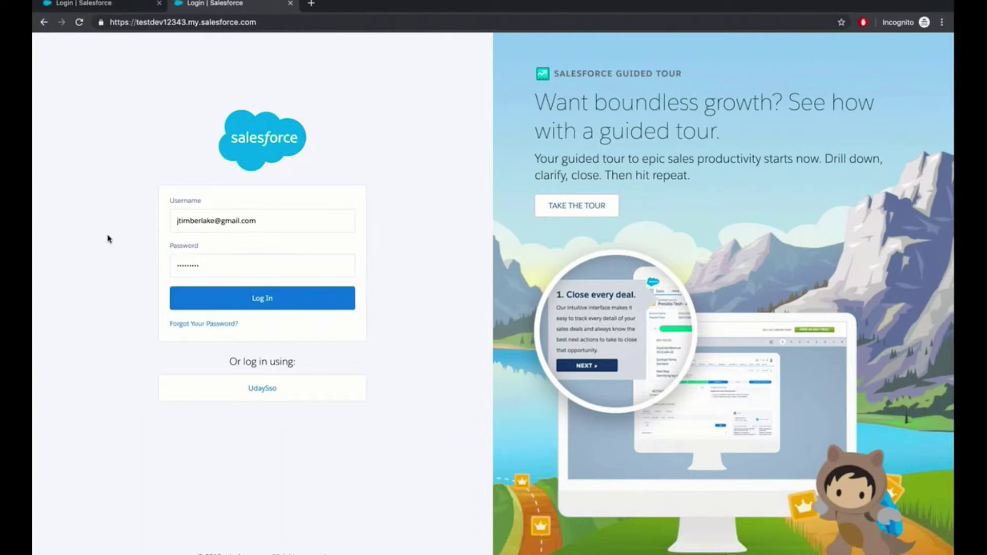
pyautogui.click(248, 305)
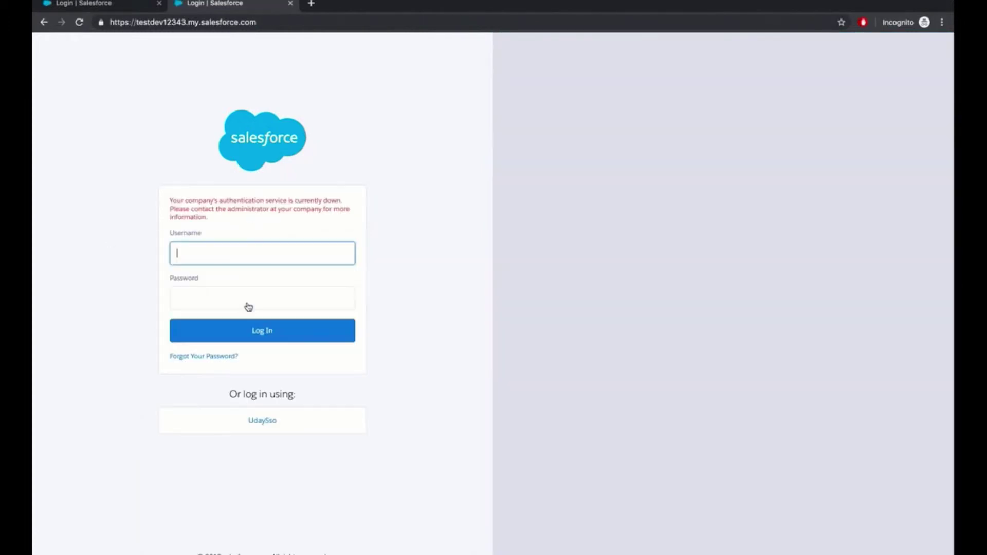